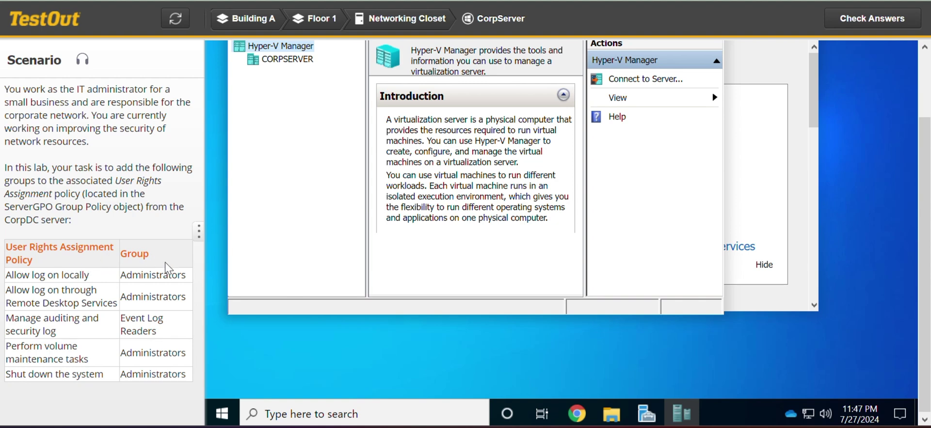
Step: Select CORPSERVER in Hyper-V Manager to list CorpDC, CorpDC2 and CorpWeb
{"action": "left_click", "coordinate": [305, 63]}
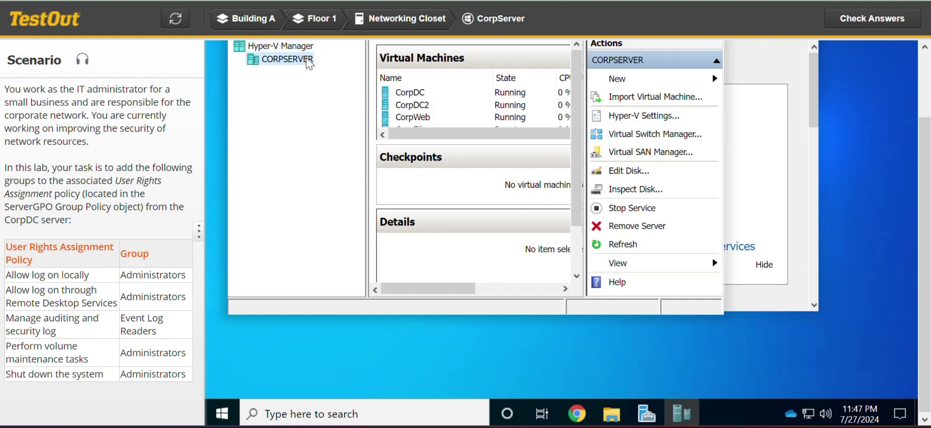
Step: Connect to CorpDC and bring up Server Manager's Tools list of consoles
{"action": "double_click", "coordinate": [409, 93]}
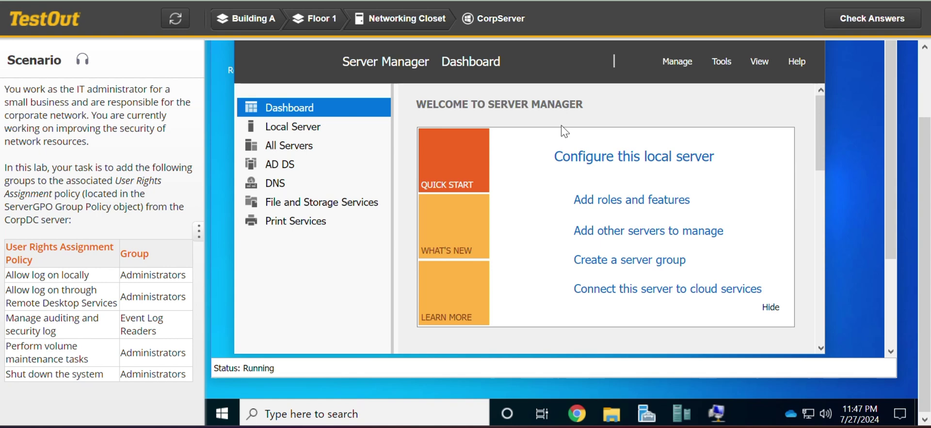
{"action": "left_click", "coordinate": [721, 61]}
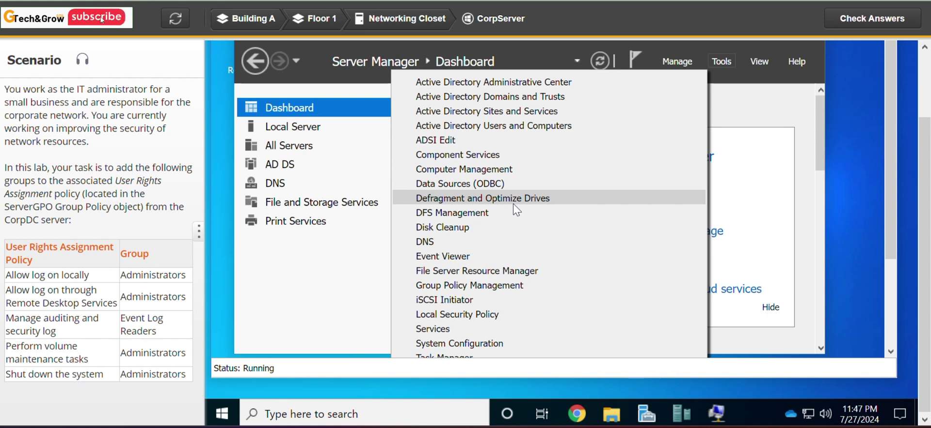
Step: Launch Group Policy Management and expand Forest: CorpNet.local > Domains > CorpNet.local
{"action": "left_click", "coordinate": [493, 286]}
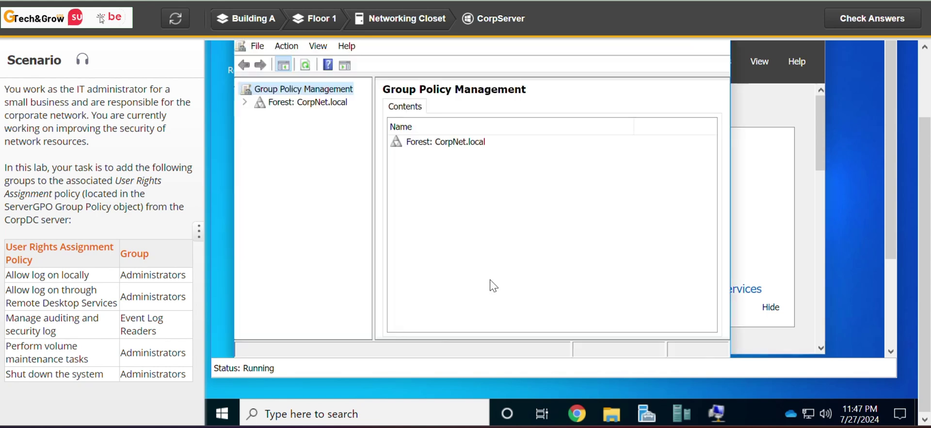
{"action": "left_click", "coordinate": [245, 103]}
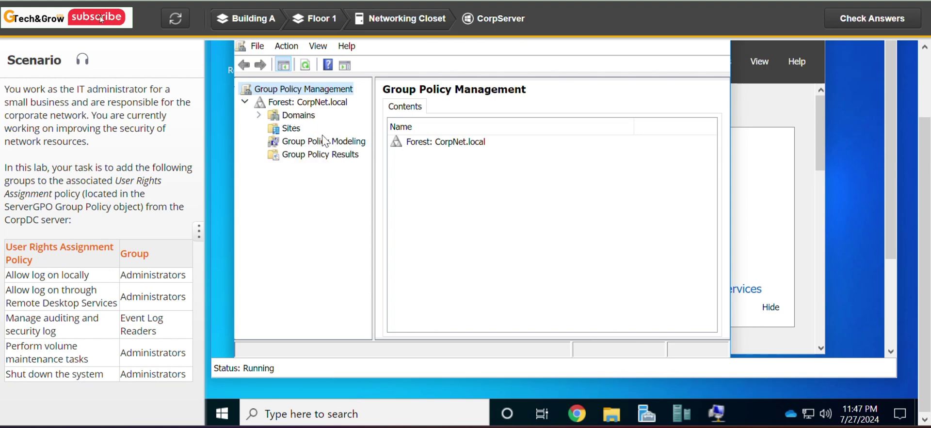
{"action": "left_click", "coordinate": [260, 115]}
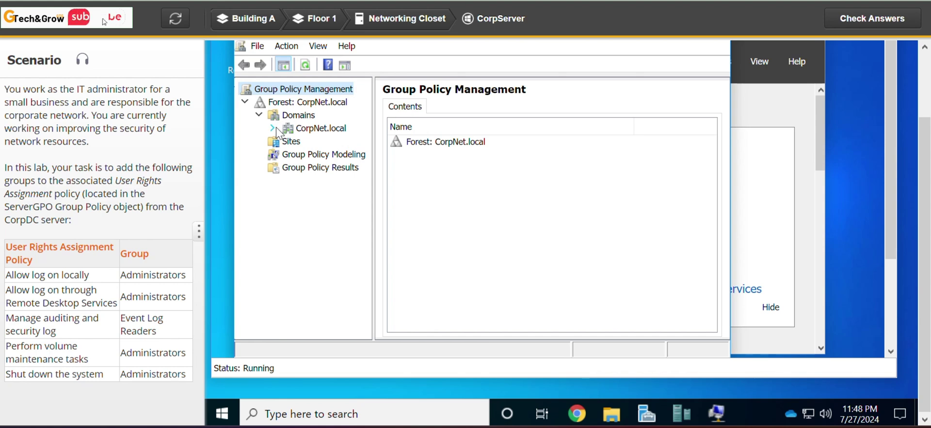
{"action": "left_click", "coordinate": [273, 128]}
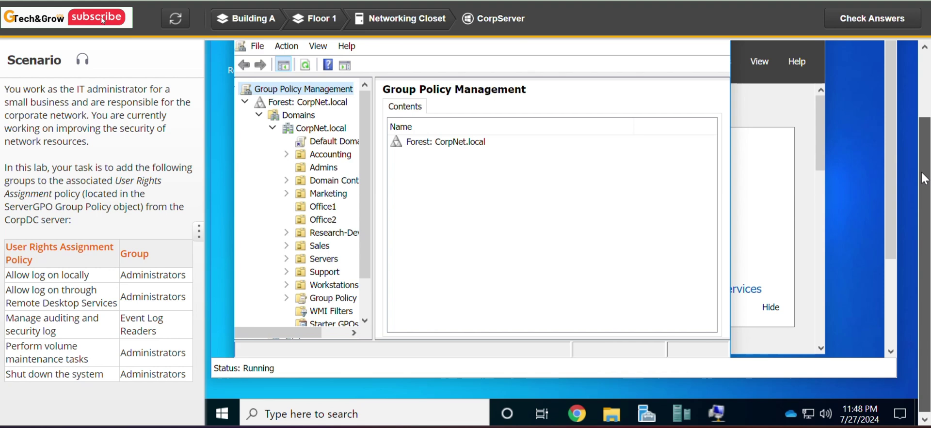
{"action": "scroll", "coordinate": [739, 92], "scroll_direction": "up", "scroll_amount": 1}
Step: Maximize the console and widen the tree pane so names show fully
{"action": "left_click", "coordinate": [682, 57]}
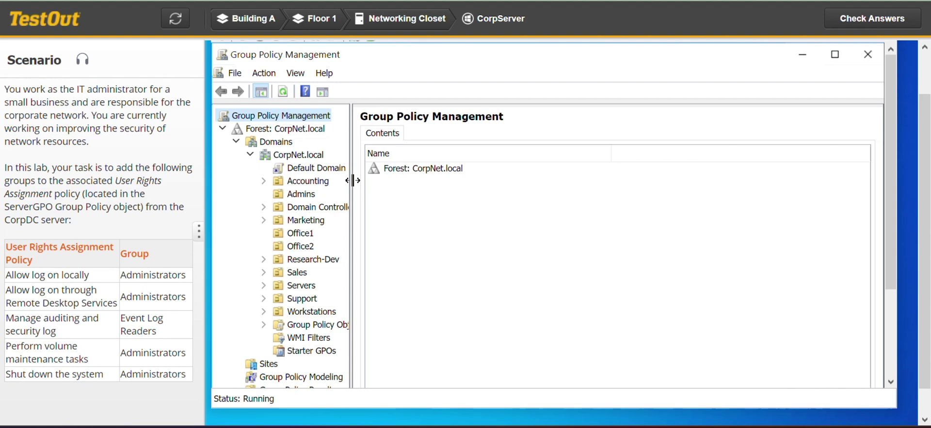
{"action": "left_click_drag", "start_coordinate": [353, 180], "coordinate": [404, 182]}
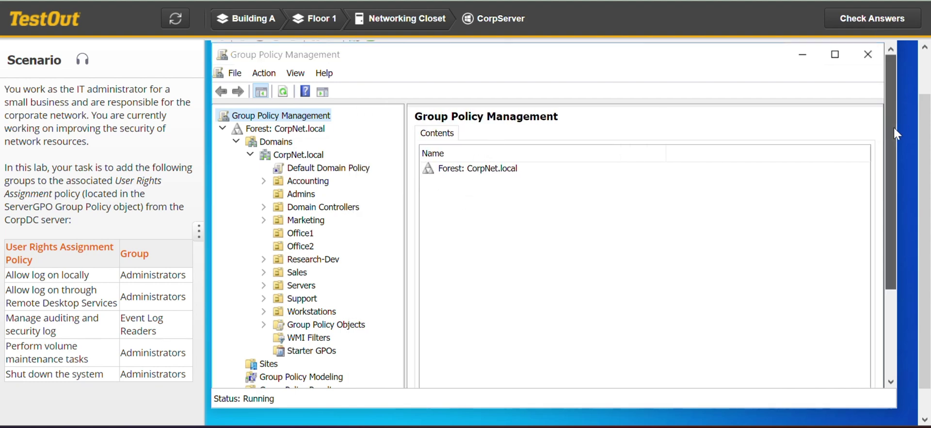
{"action": "left_click_drag", "start_coordinate": [894, 127], "coordinate": [892, 184]}
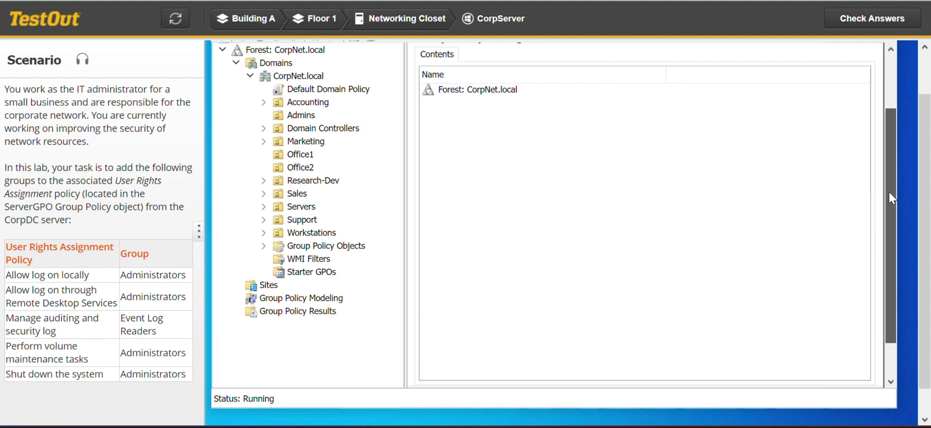
{"action": "left_click_drag", "start_coordinate": [889, 192], "coordinate": [900, 155]}
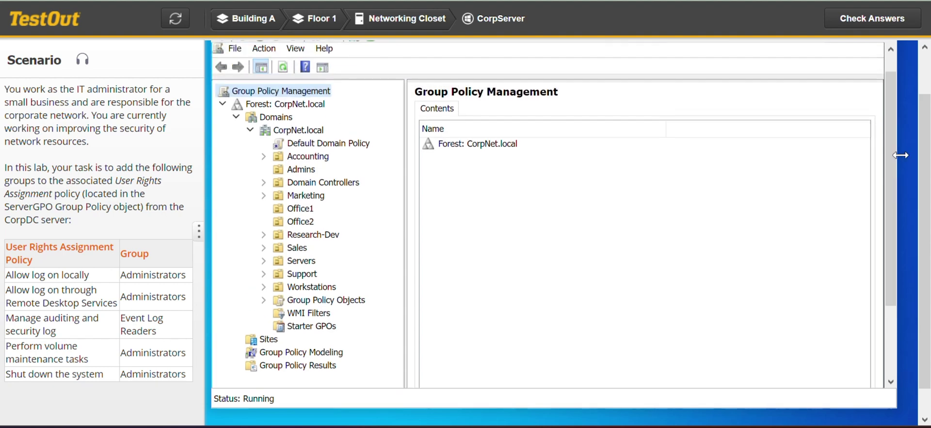
Step: Open ServerGPO from the Group Policy Objects container with Edit
{"action": "left_click", "coordinate": [275, 301]}
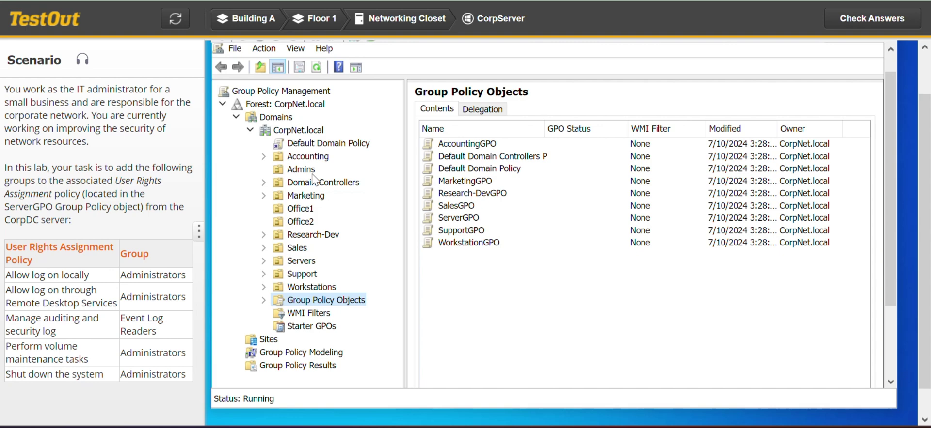
{"action": "left_click", "coordinate": [463, 220]}
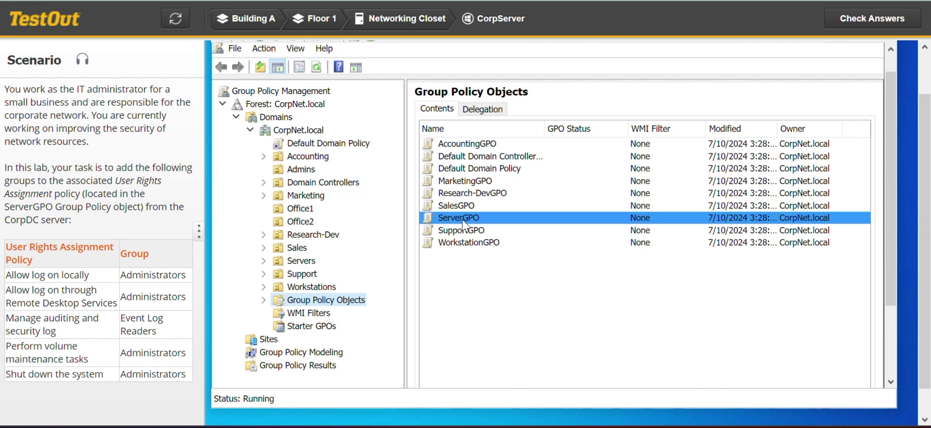
{"action": "right_click", "coordinate": [463, 223]}
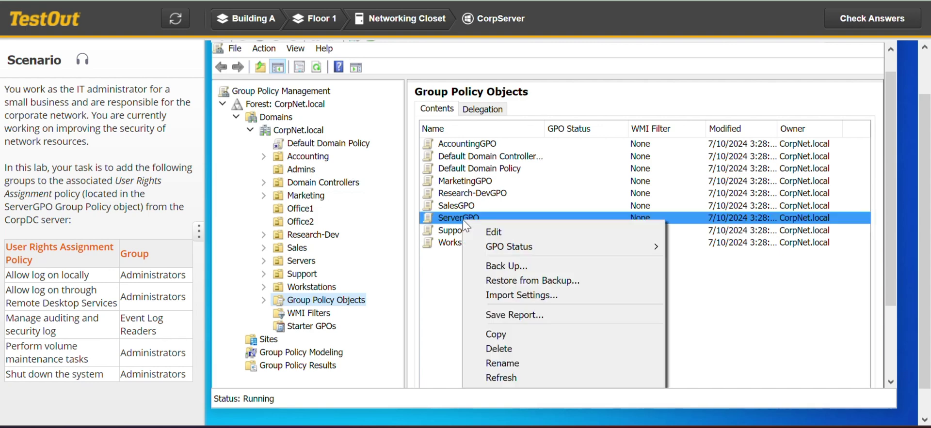
{"action": "left_click", "coordinate": [492, 233]}
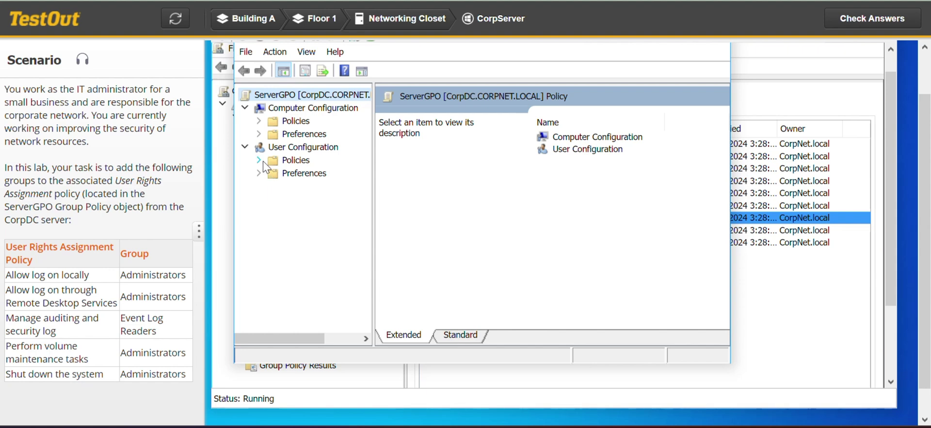
Step: Browse User Configuration's Security Settings and Public Key Policies, then collapse that branch
{"action": "left_click", "coordinate": [259, 161]}
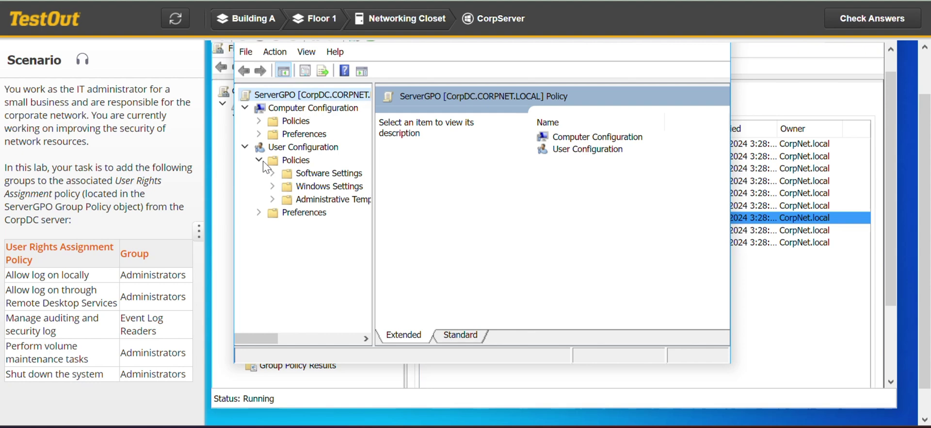
{"action": "left_click", "coordinate": [272, 192]}
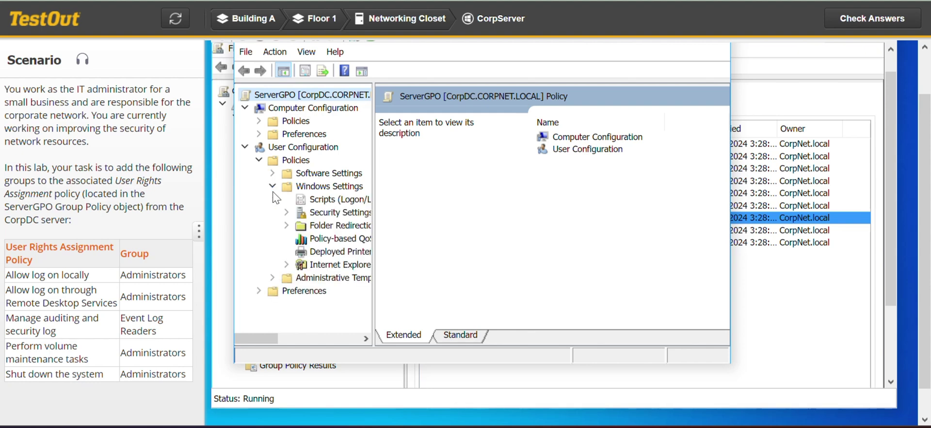
{"action": "left_click", "coordinate": [286, 213]}
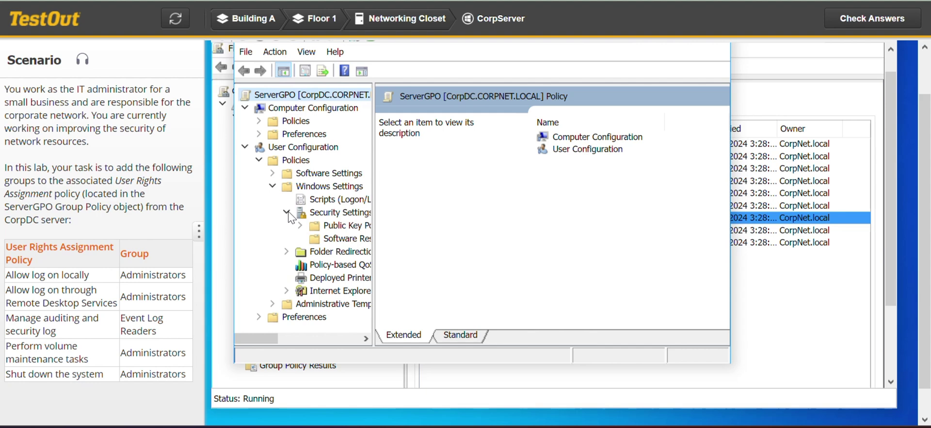
{"action": "left_click", "coordinate": [300, 226]}
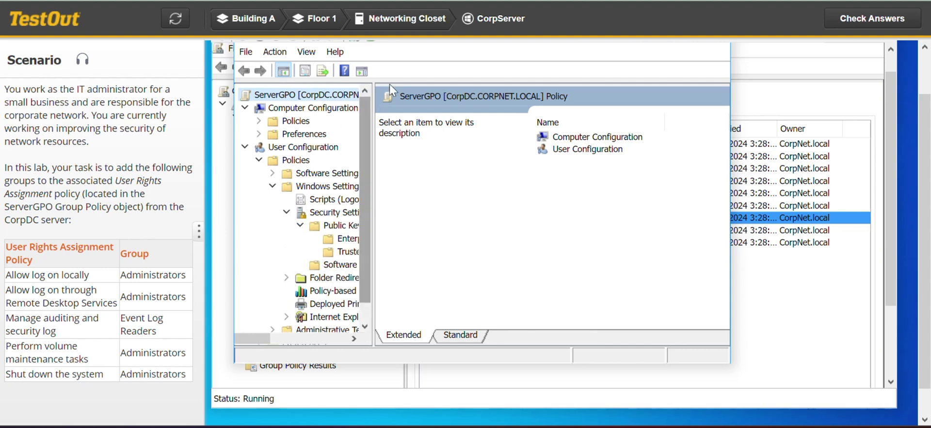
{"action": "left_click", "coordinate": [287, 212]}
{"action": "left_click", "coordinate": [272, 187]}
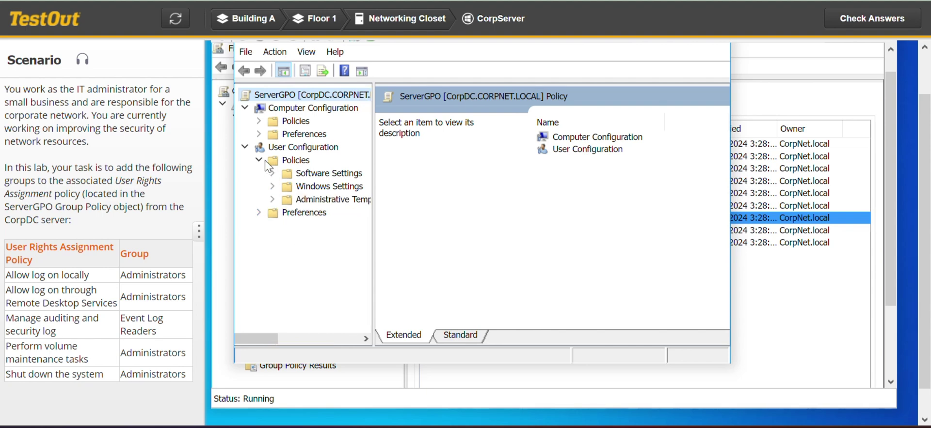
{"action": "left_click", "coordinate": [260, 161]}
Step: Navigate Computer Configuration's Security Settings to Local Policies > User Rights Assignment
{"action": "left_click", "coordinate": [257, 121]}
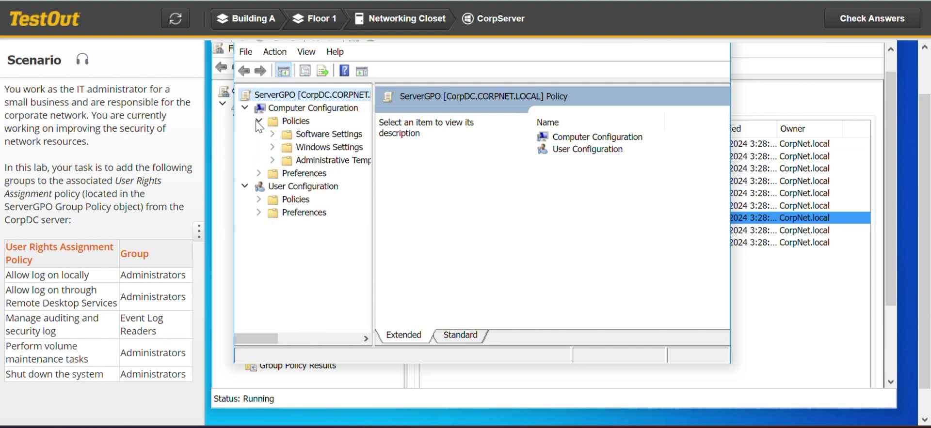
{"action": "left_click", "coordinate": [273, 148]}
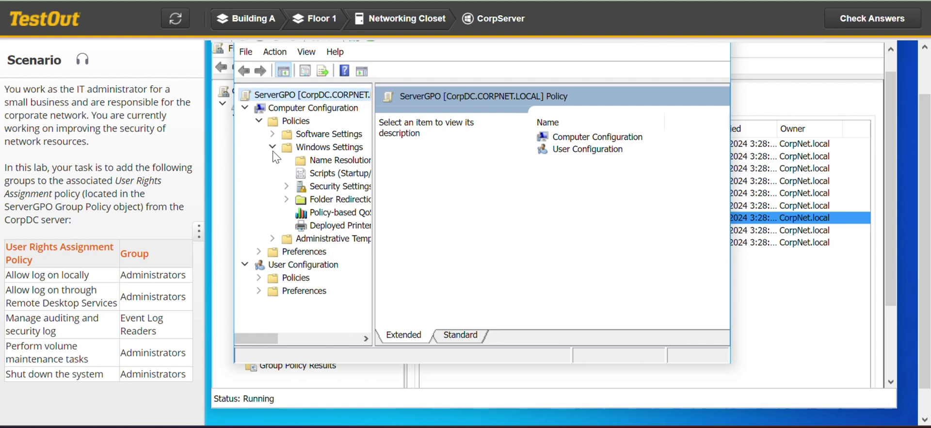
{"action": "left_click", "coordinate": [286, 188]}
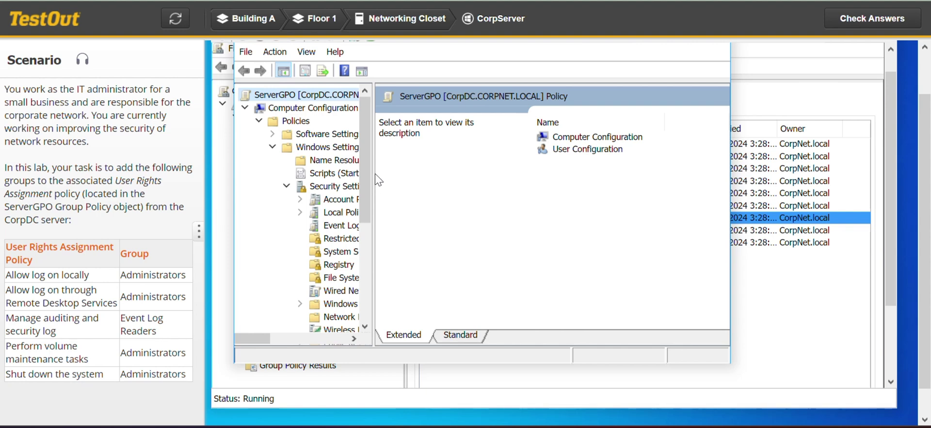
{"action": "left_click_drag", "start_coordinate": [374, 174], "coordinate": [444, 192]}
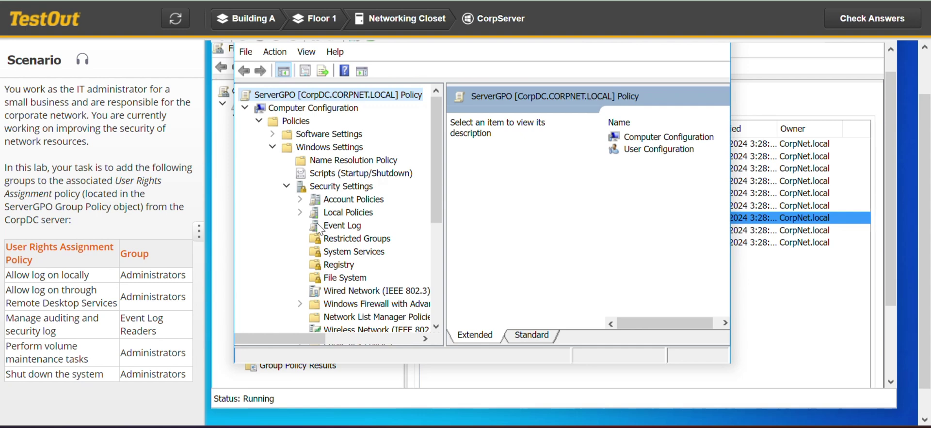
{"action": "left_click", "coordinate": [300, 212]}
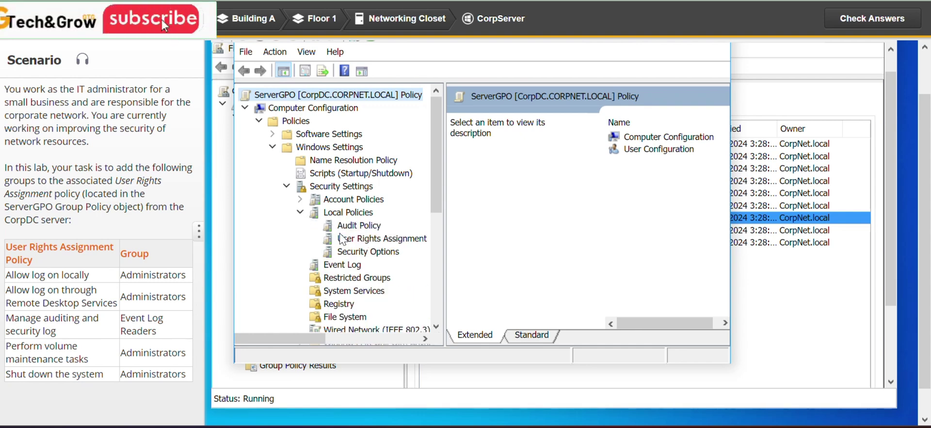
{"action": "left_click", "coordinate": [348, 239]}
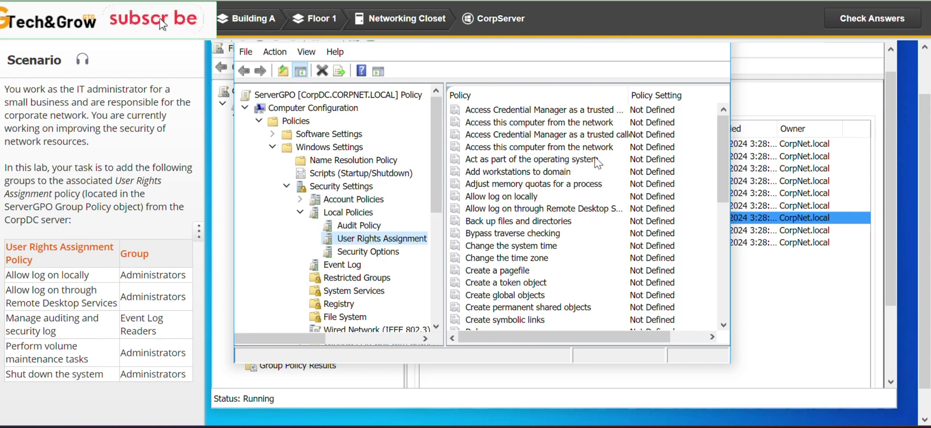
Step: Define Allow log on locally with the Administrators group and save the setting
{"action": "double_click", "coordinate": [517, 200]}
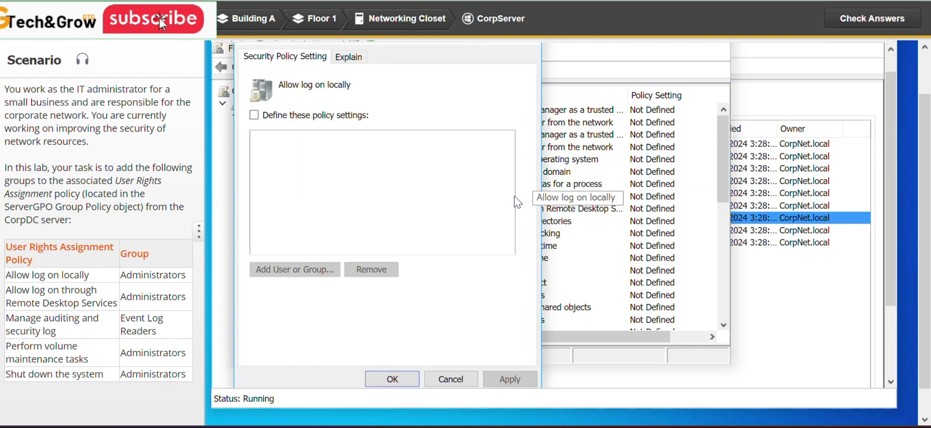
{"action": "left_click", "coordinate": [255, 117]}
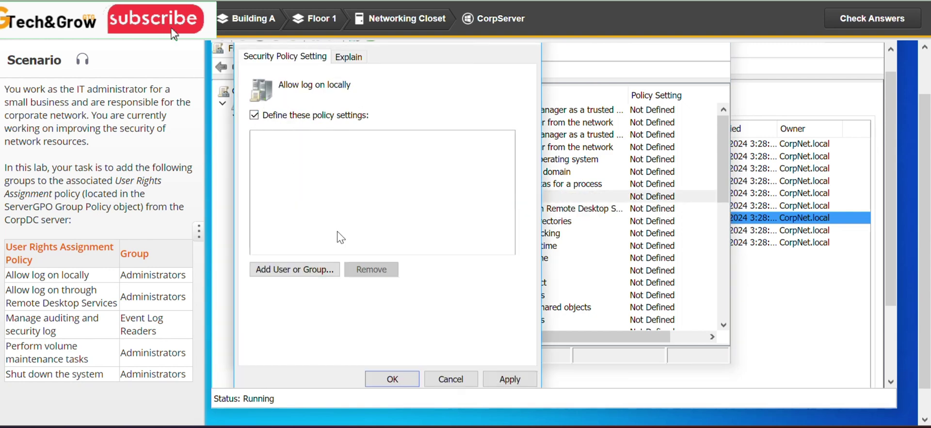
{"action": "left_click", "coordinate": [329, 269]}
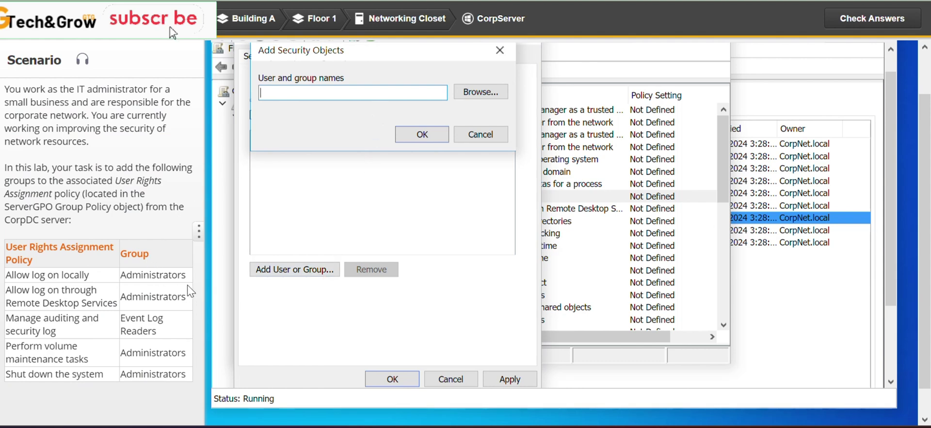
{"action": "left_click_drag", "start_coordinate": [187, 276], "coordinate": [126, 279]}
{"action": "key", "text": "ctrl+c"}
{"action": "left_click", "coordinate": [359, 90]}
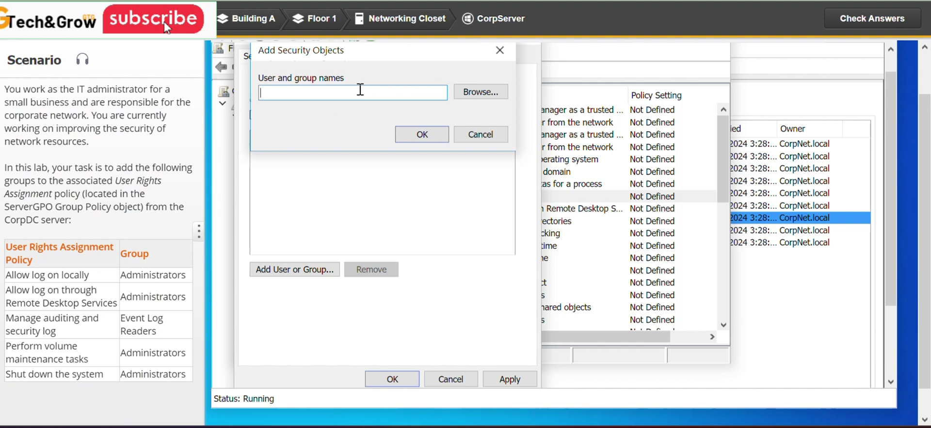
{"action": "key", "text": "ctrl+v"}
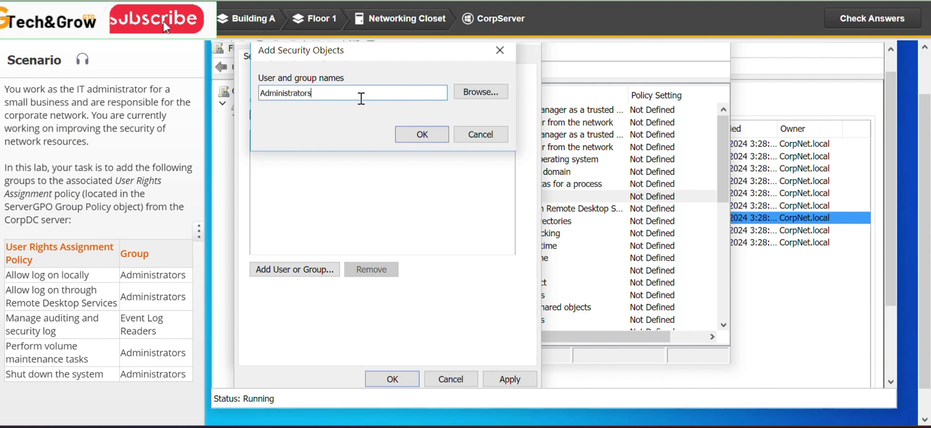
{"action": "left_click", "coordinate": [483, 96]}
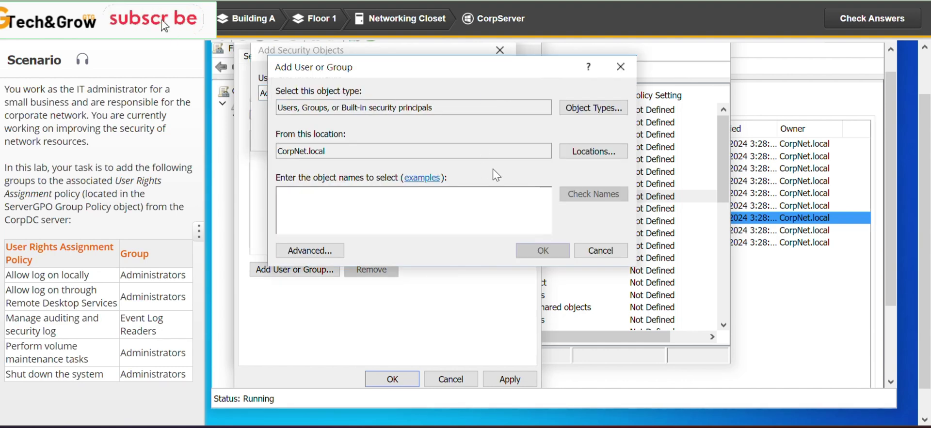
{"action": "left_click", "coordinate": [601, 251]}
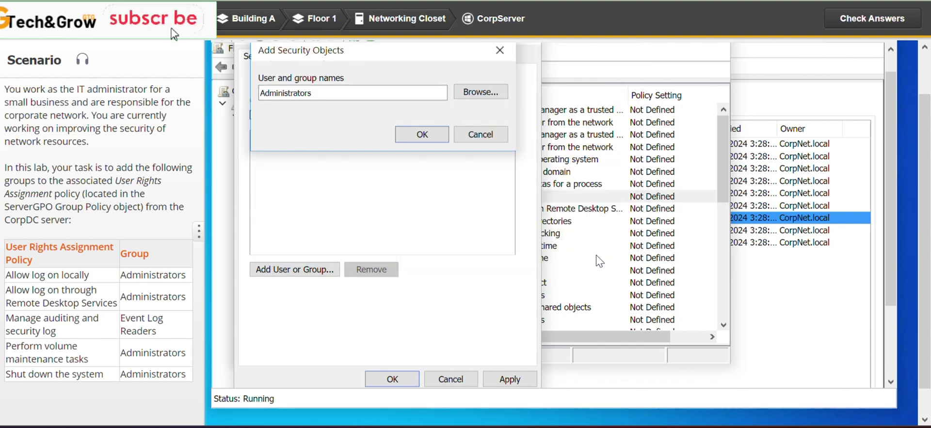
{"action": "left_click", "coordinate": [433, 136]}
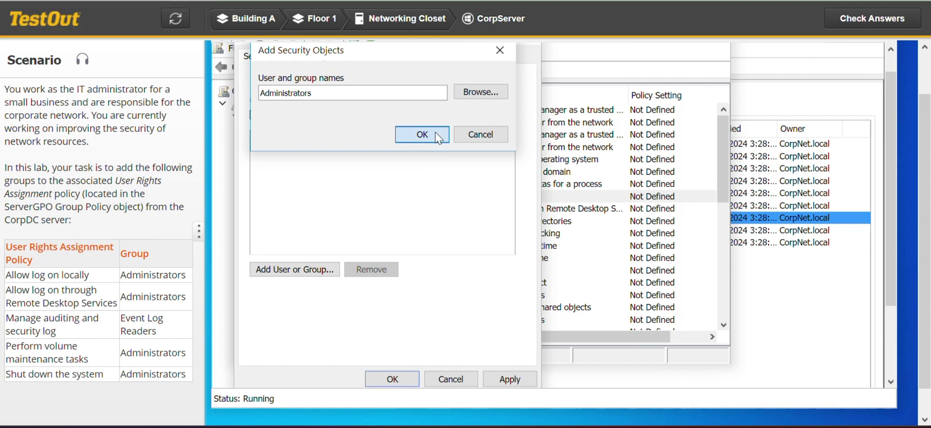
{"action": "left_click", "coordinate": [408, 382]}
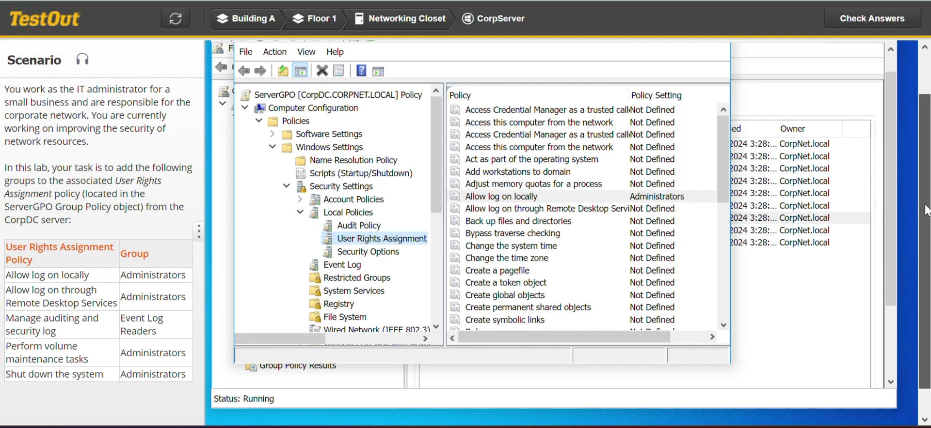
Step: Maximize the policy editor within the VM window
{"action": "scroll", "coordinate": [926, 170], "scroll_direction": "up", "scroll_amount": 1}
{"action": "scroll", "coordinate": [926, 170], "scroll_direction": "up", "scroll_amount": 1}
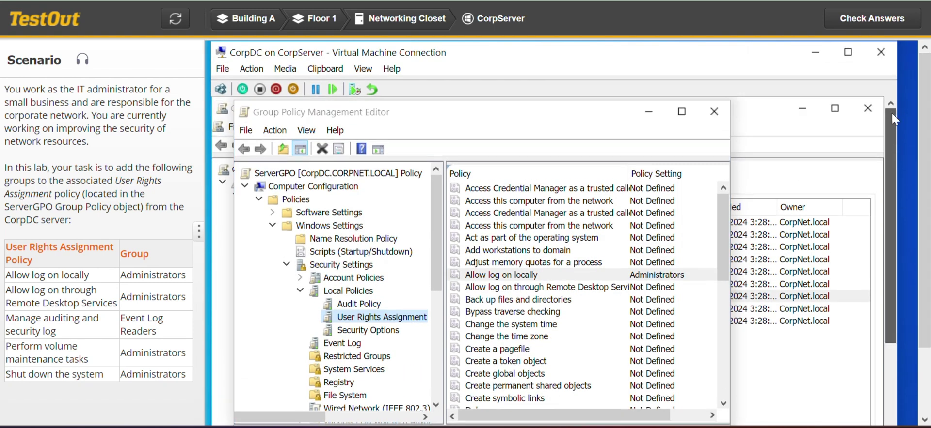
{"action": "left_click", "coordinate": [681, 112]}
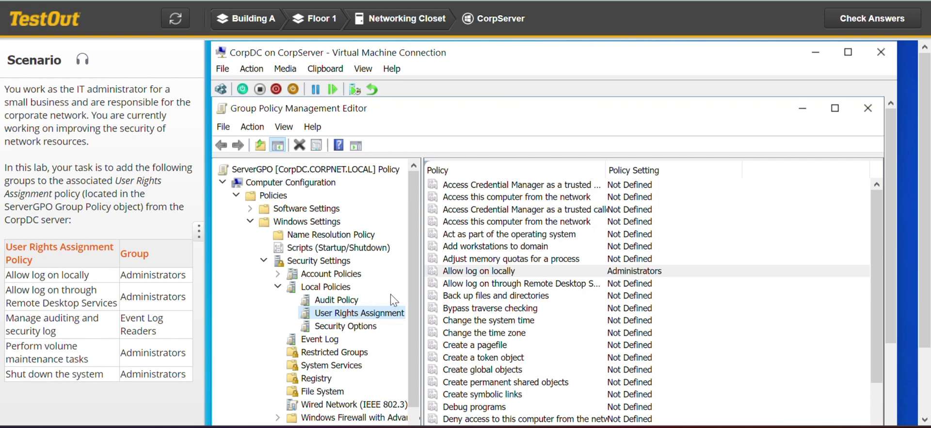
Step: Add Administrators to Allow log on through Remote Desktop Services and save it
{"action": "double_click", "coordinate": [527, 286]}
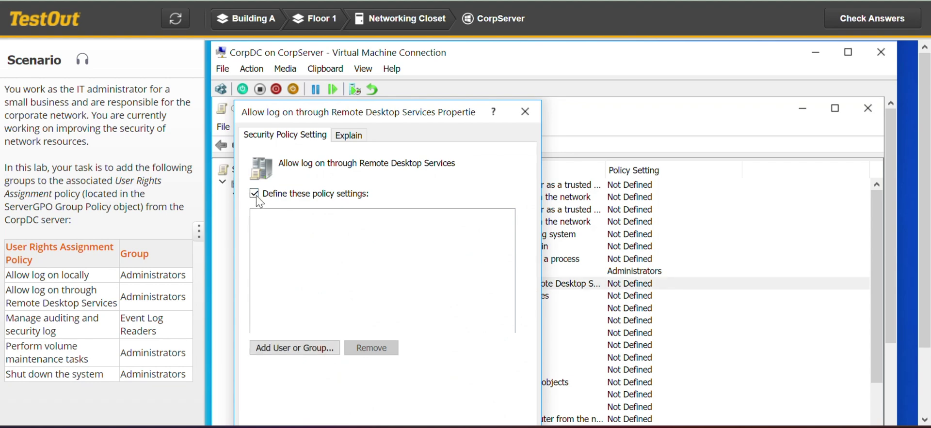
{"action": "left_click", "coordinate": [313, 349]}
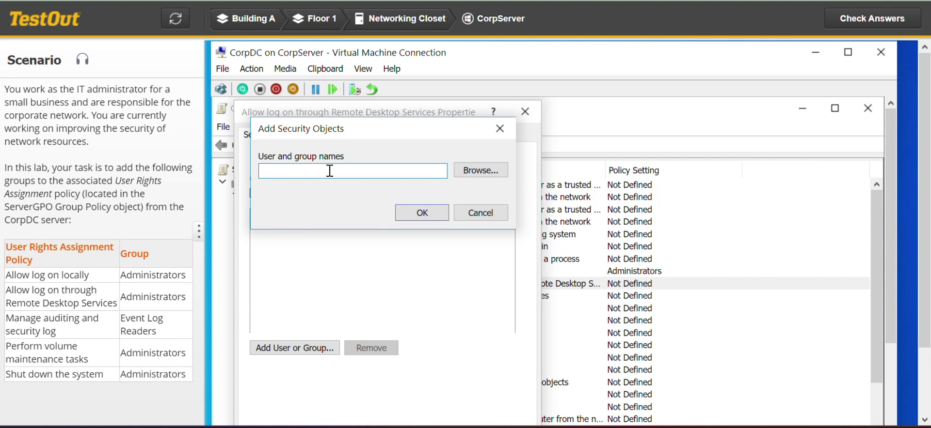
{"action": "type", "text": "Administrators"}
{"action": "left_click", "coordinate": [435, 212]}
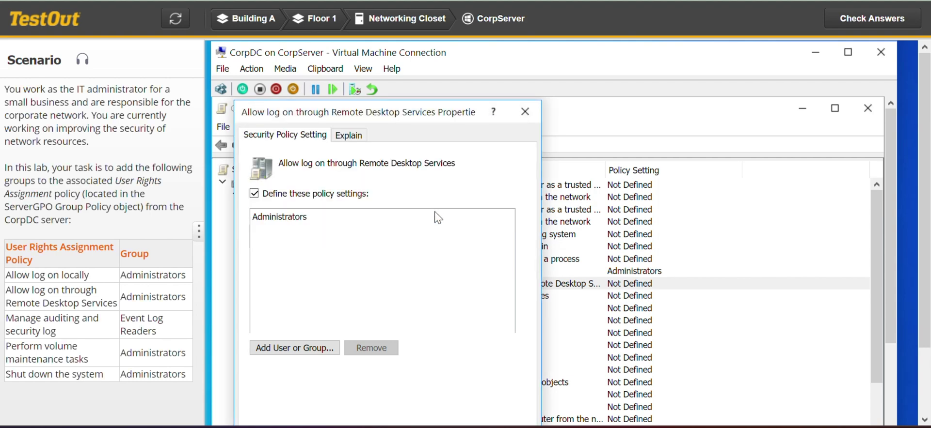
{"action": "left_click", "coordinate": [897, 297]}
{"action": "left_click_drag", "start_coordinate": [894, 298], "coordinate": [886, 343]}
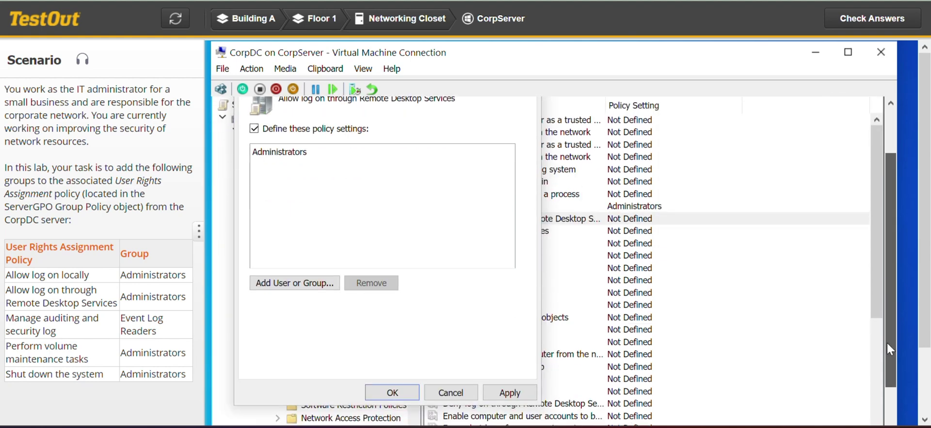
{"action": "left_click", "coordinate": [405, 393]}
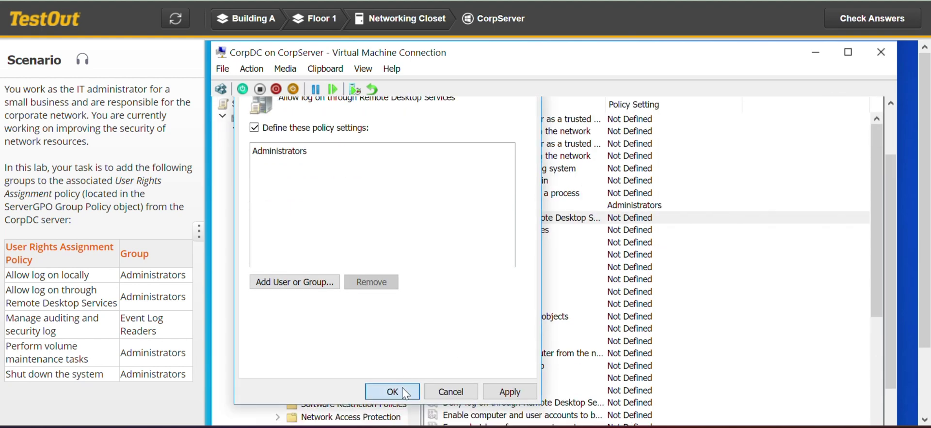
{"action": "left_click", "coordinate": [404, 394]}
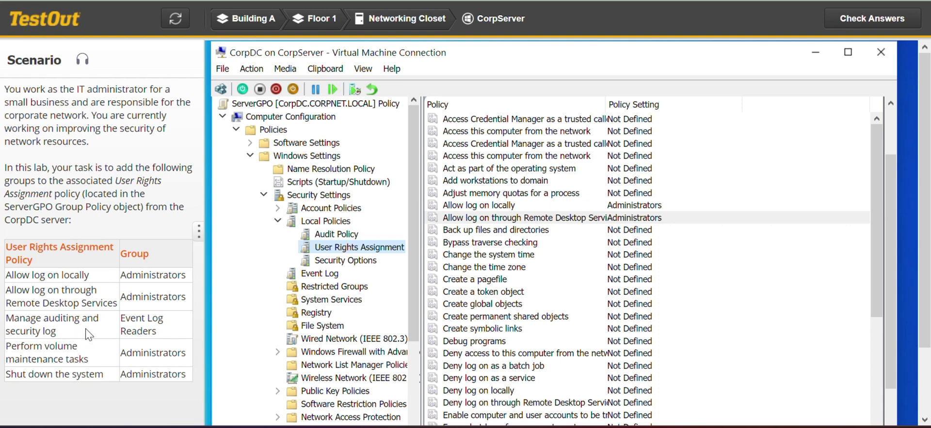
{"action": "left_click", "coordinate": [533, 217]}
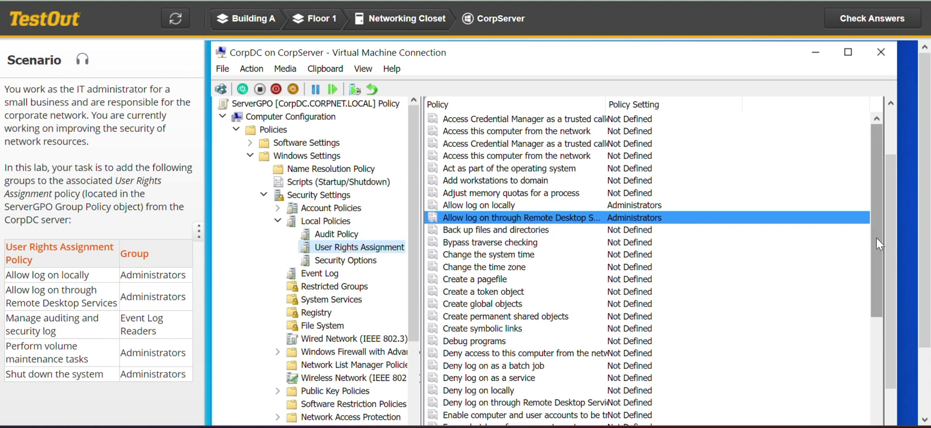
{"action": "left_click_drag", "start_coordinate": [876, 238], "coordinate": [873, 381]}
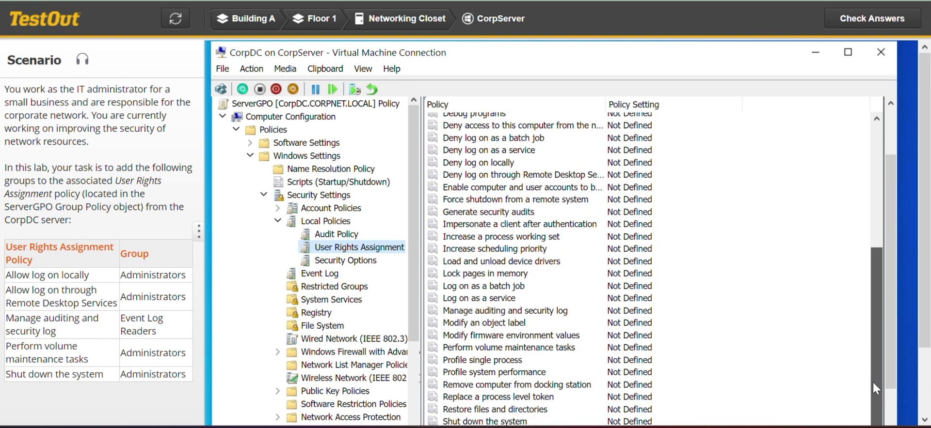
{"action": "left_click_drag", "start_coordinate": [875, 375], "coordinate": [875, 374]}
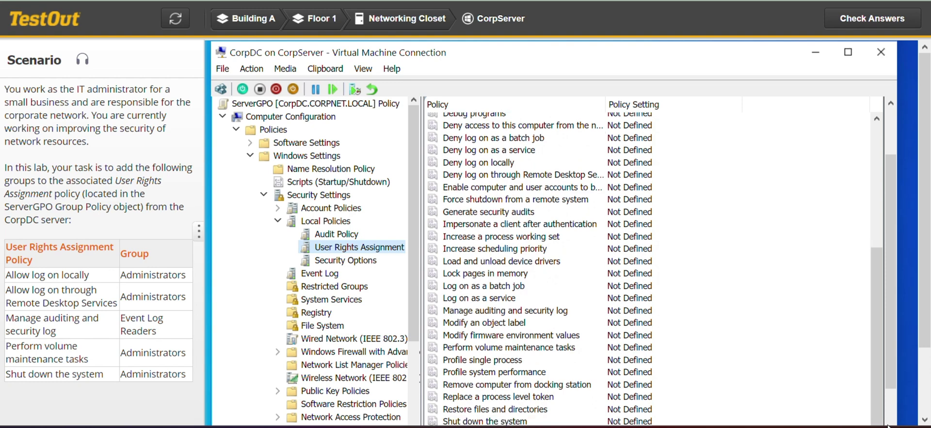
{"action": "scroll", "coordinate": [889, 350], "scroll_direction": "up", "scroll_amount": 5}
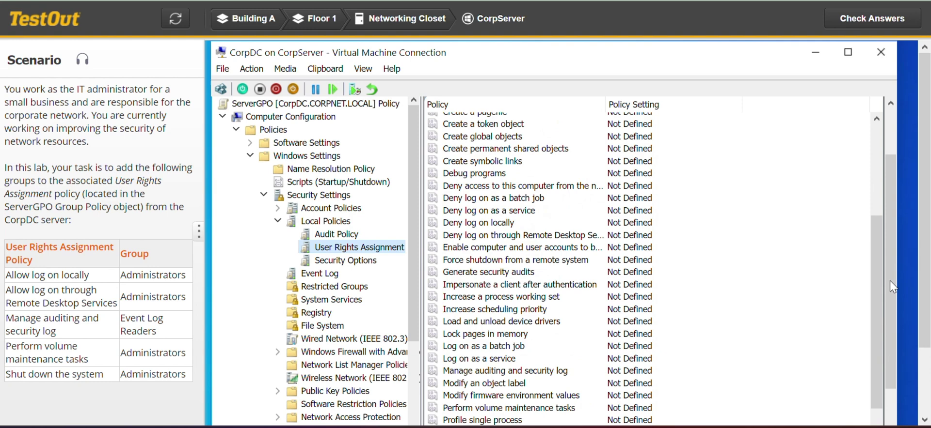
{"action": "scroll", "coordinate": [894, 269], "scroll_direction": "down", "scroll_amount": 2}
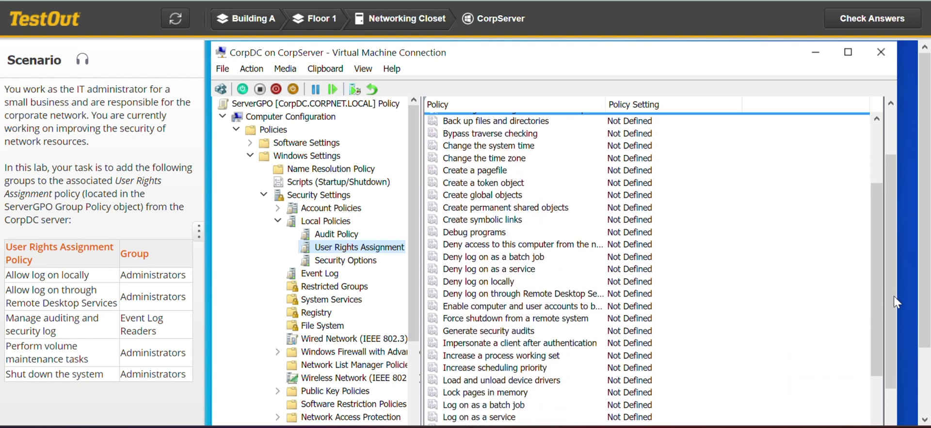
{"action": "scroll", "coordinate": [894, 296], "scroll_direction": "down", "scroll_amount": 3}
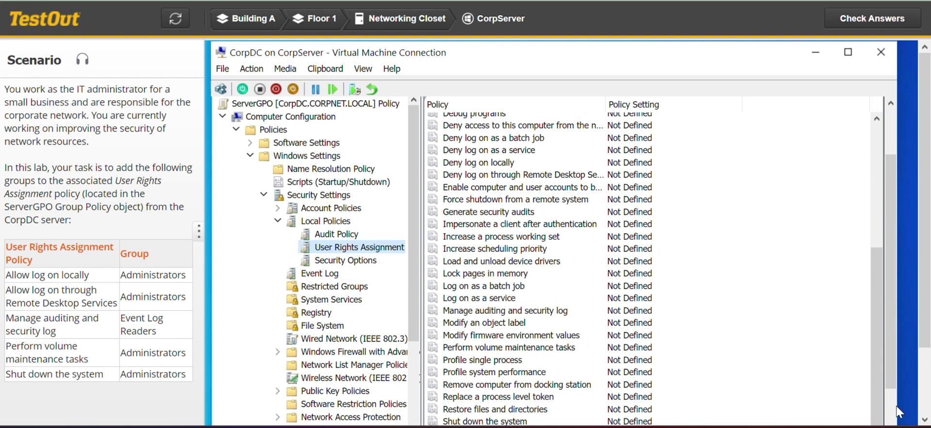
Step: Define Manage auditing and security log with Event Log Readers and save the setting
{"action": "double_click", "coordinate": [521, 313]}
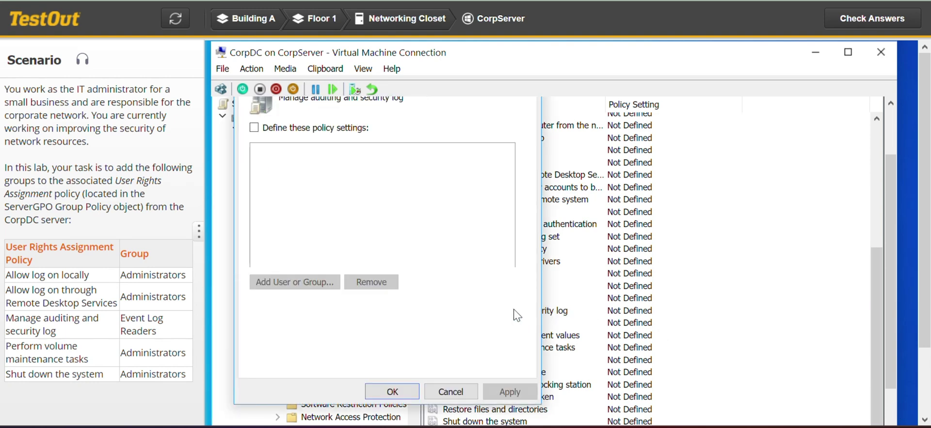
{"action": "left_click", "coordinate": [254, 129]}
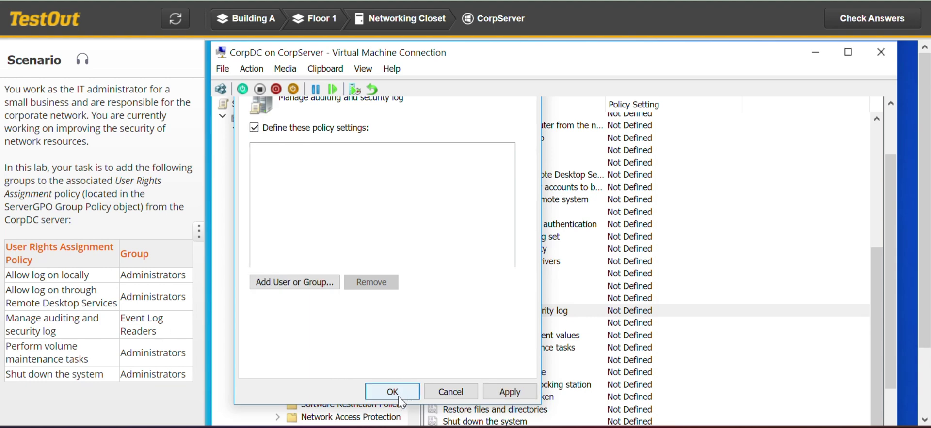
{"action": "left_click", "coordinate": [322, 287]}
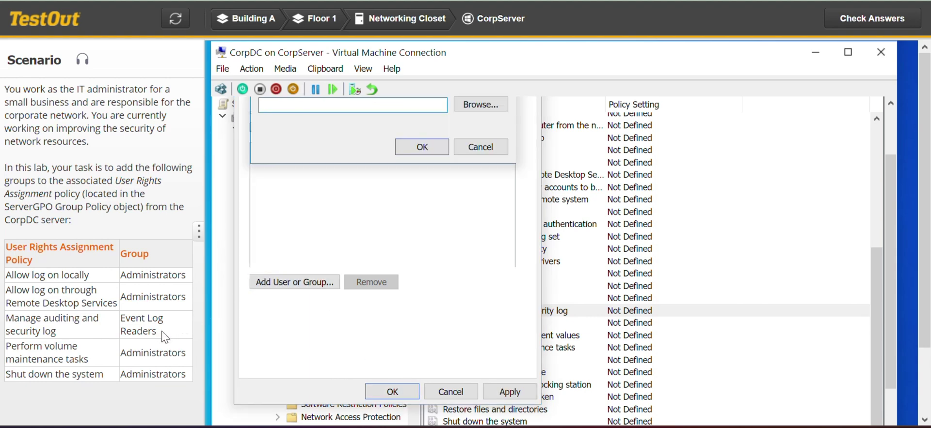
{"action": "left_click_drag", "start_coordinate": [165, 337], "coordinate": [121, 321]}
{"action": "left_click", "coordinate": [338, 103]}
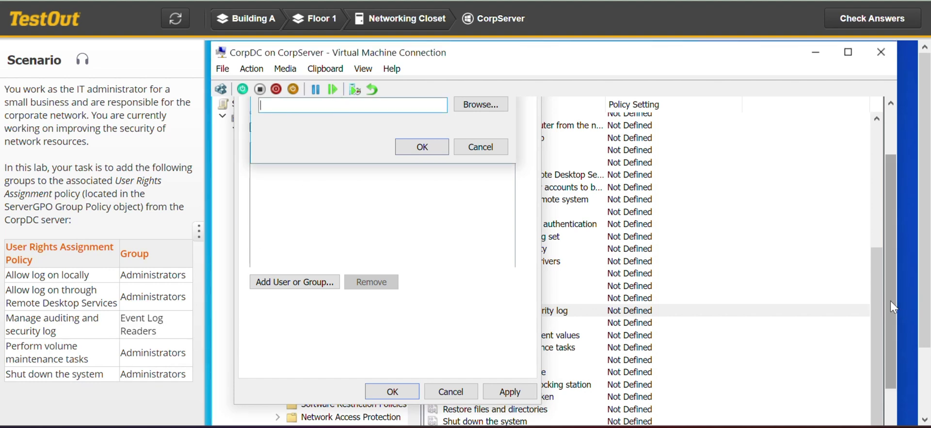
{"action": "key", "text": "ctrl+v"}
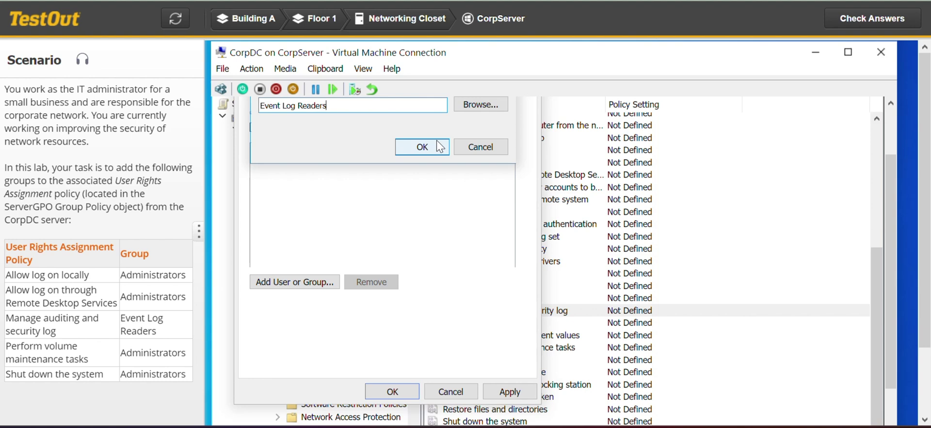
{"action": "left_click", "coordinate": [420, 147]}
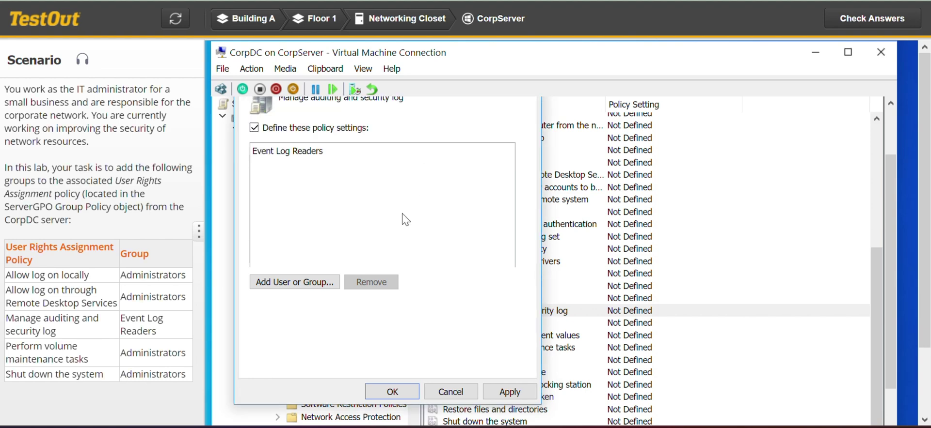
{"action": "left_click", "coordinate": [395, 396]}
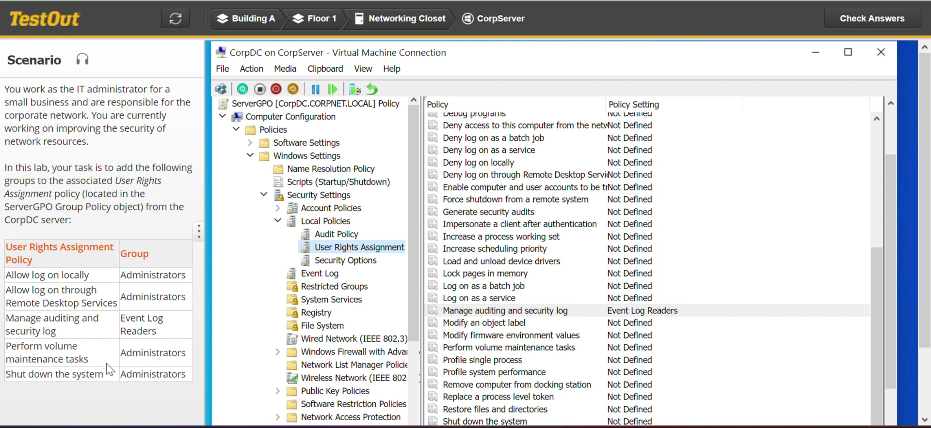
Step: Define Perform volume maintenance tasks with the Administrators group and save it
{"action": "left_click", "coordinate": [778, 312]}
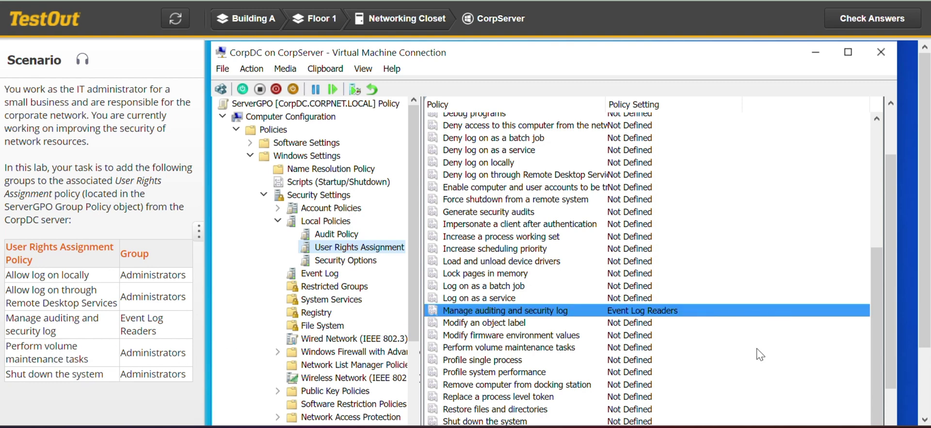
{"action": "left_click", "coordinate": [555, 348]}
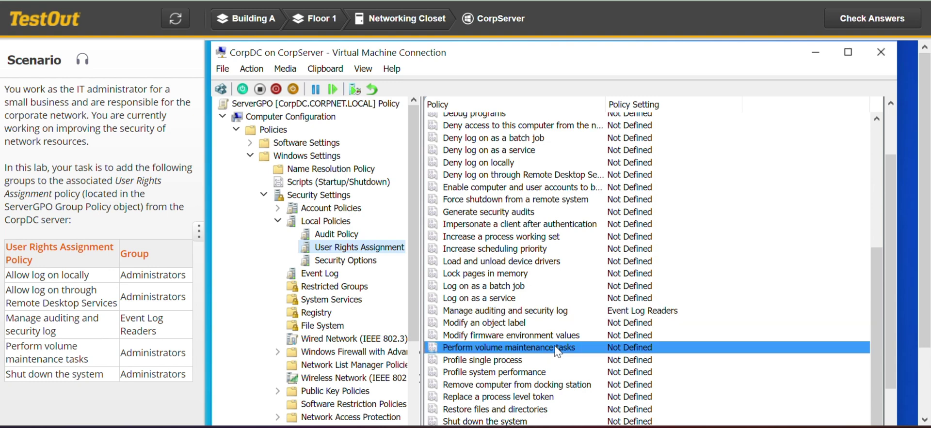
{"action": "double_click", "coordinate": [555, 347]}
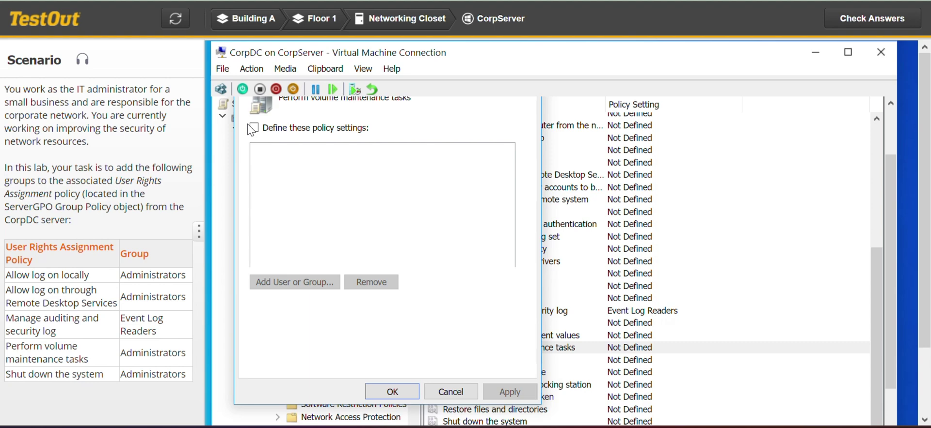
{"action": "left_click", "coordinate": [254, 128]}
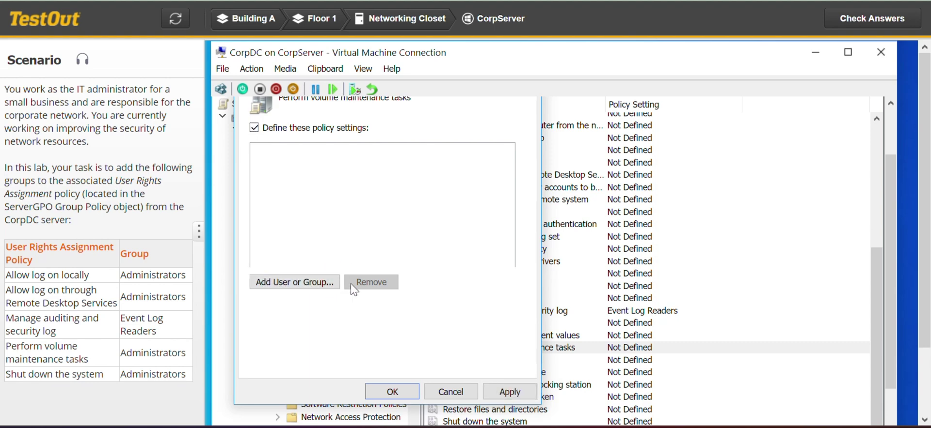
{"action": "left_click", "coordinate": [324, 283]}
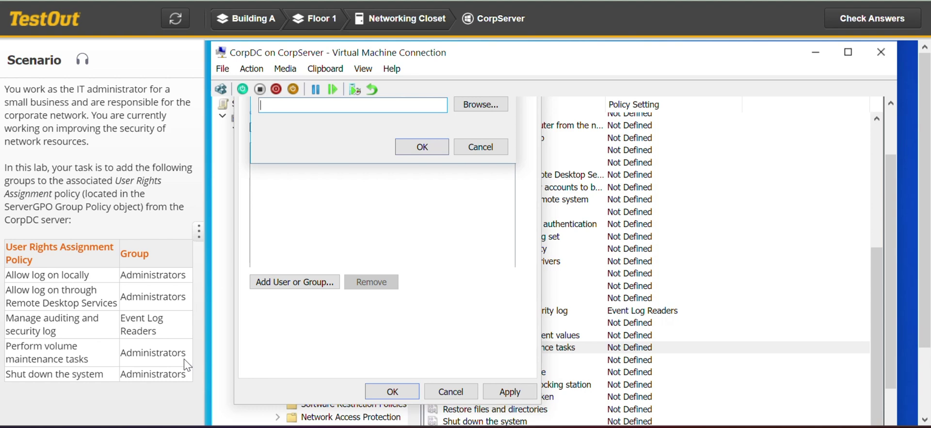
{"action": "left_click_drag", "start_coordinate": [182, 360], "coordinate": [120, 356]}
{"action": "key", "text": "ctrl+c"}
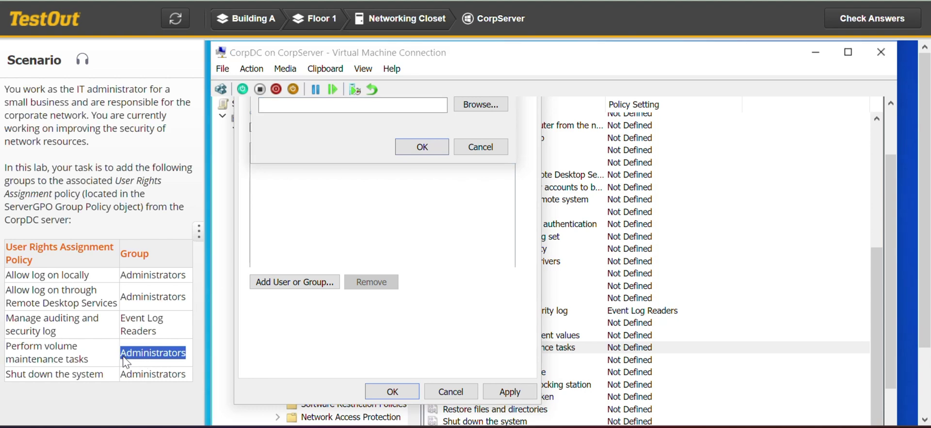
{"action": "left_click", "coordinate": [360, 105]}
{"action": "key", "text": "ctrl+v"}
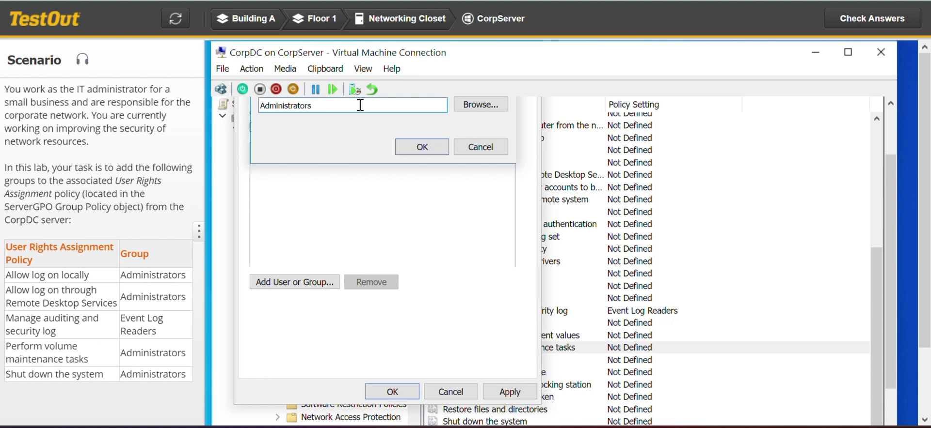
{"action": "left_click", "coordinate": [425, 147]}
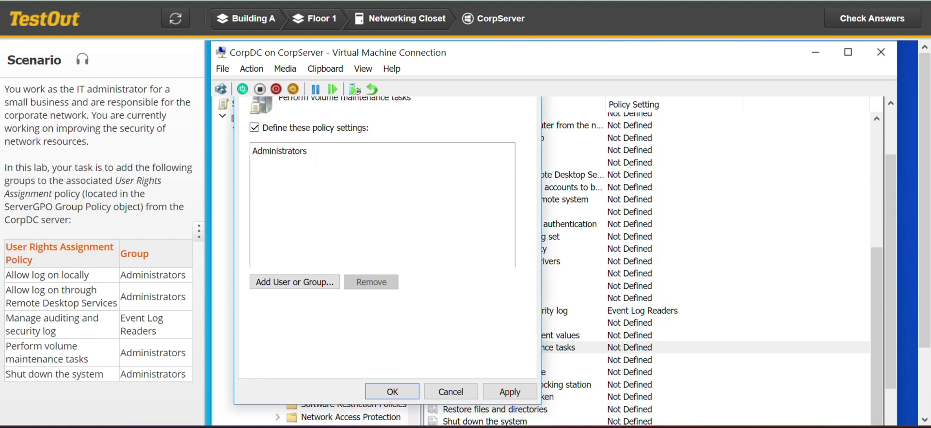
{"action": "left_click", "coordinate": [392, 392]}
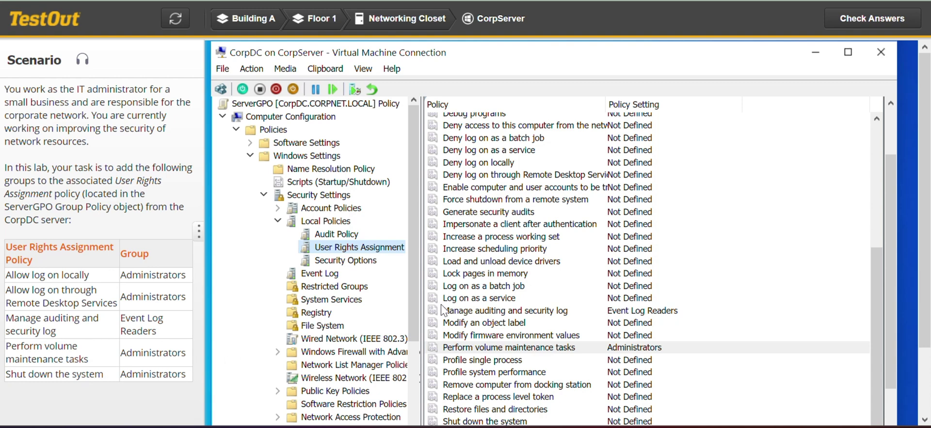
Step: Define Shut down the system with the Administrators group and save the setting
{"action": "left_click", "coordinate": [610, 349]}
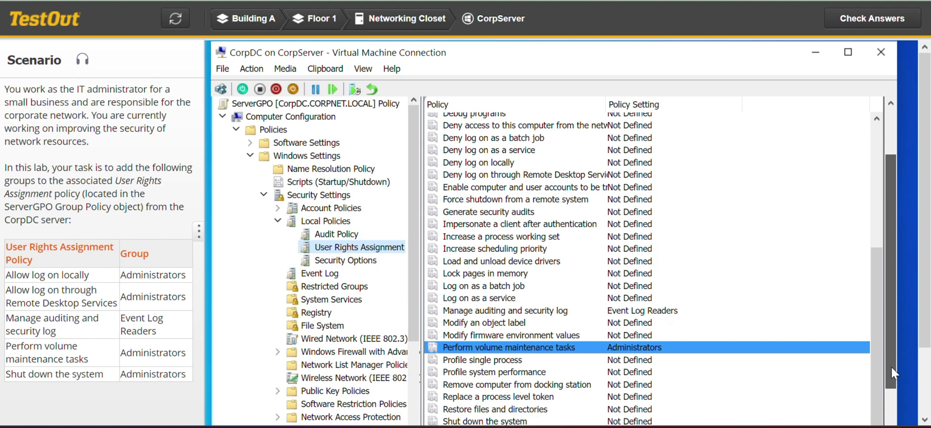
{"action": "left_click_drag", "start_coordinate": [891, 367], "coordinate": [885, 398]}
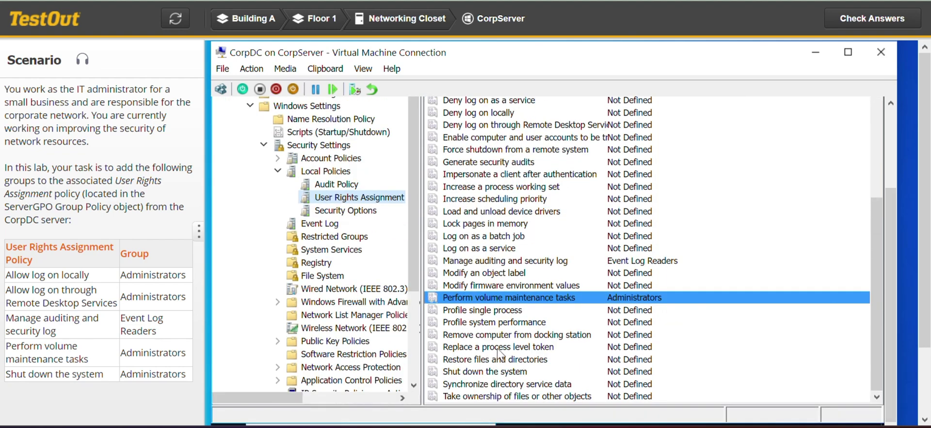
{"action": "left_click", "coordinate": [502, 372]}
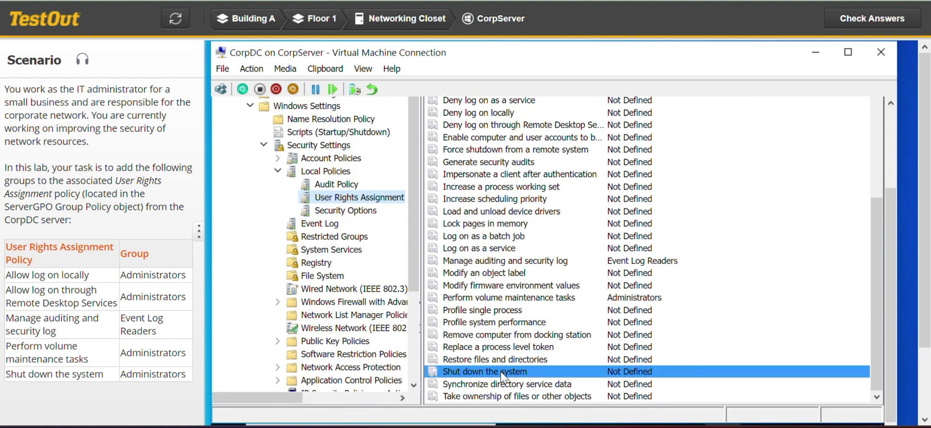
{"action": "double_click", "coordinate": [502, 374]}
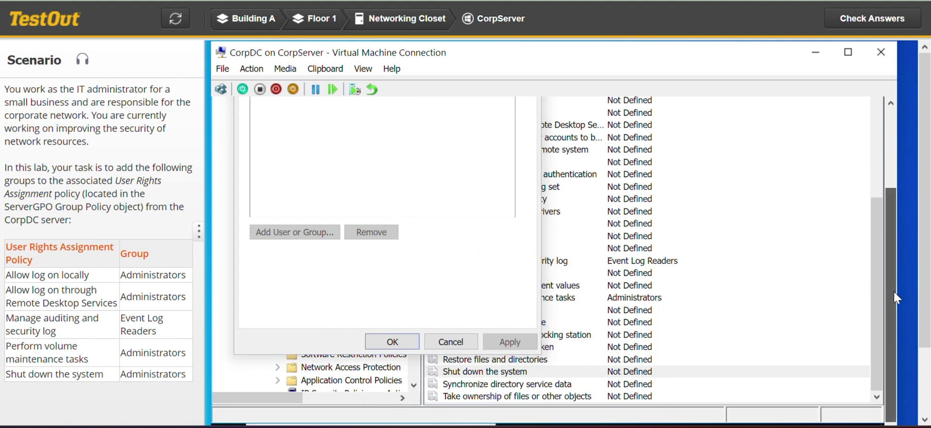
{"action": "left_click_drag", "start_coordinate": [894, 292], "coordinate": [892, 260]}
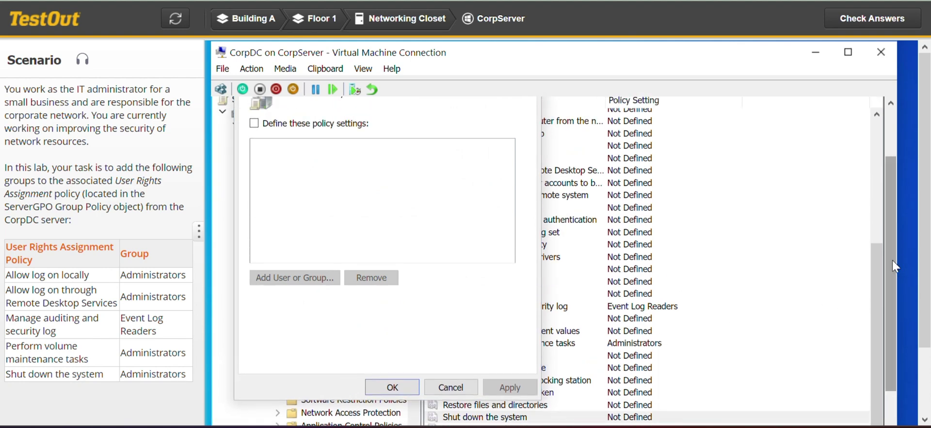
{"action": "left_click", "coordinate": [256, 127]}
{"action": "left_click", "coordinate": [313, 277]}
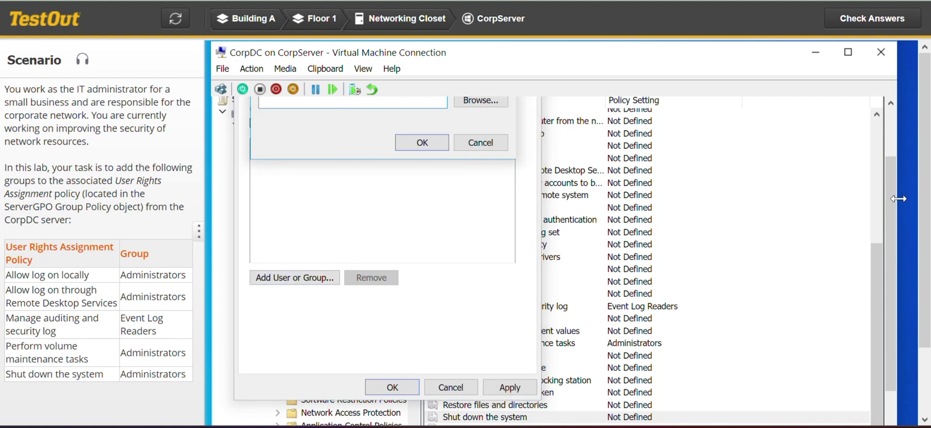
{"action": "left_click_drag", "start_coordinate": [891, 203], "coordinate": [893, 190]}
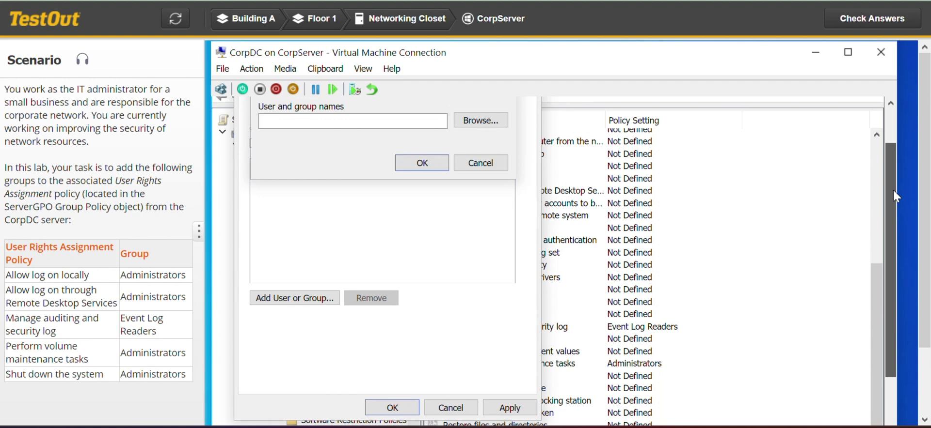
{"action": "left_click", "coordinate": [353, 123]}
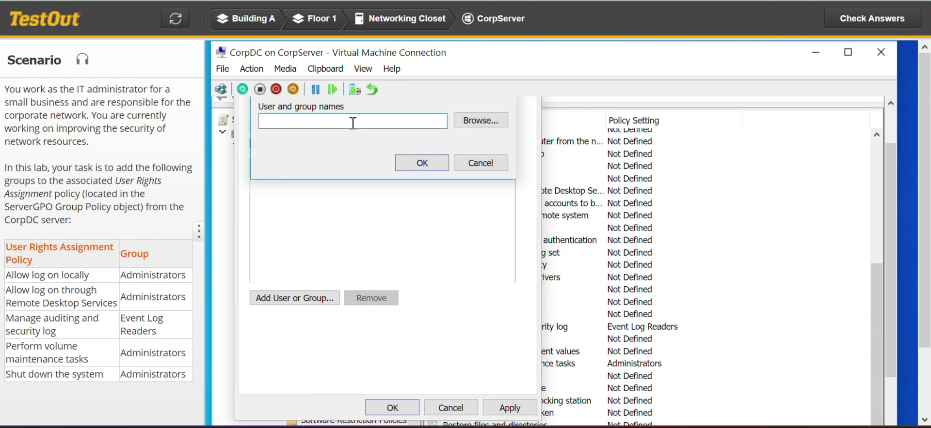
{"action": "type", "text": "Administrators"}
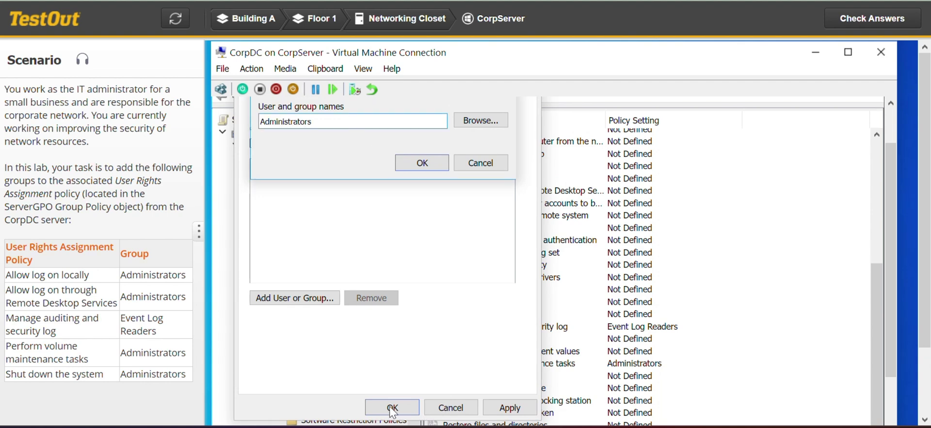
{"action": "left_click", "coordinate": [420, 162]}
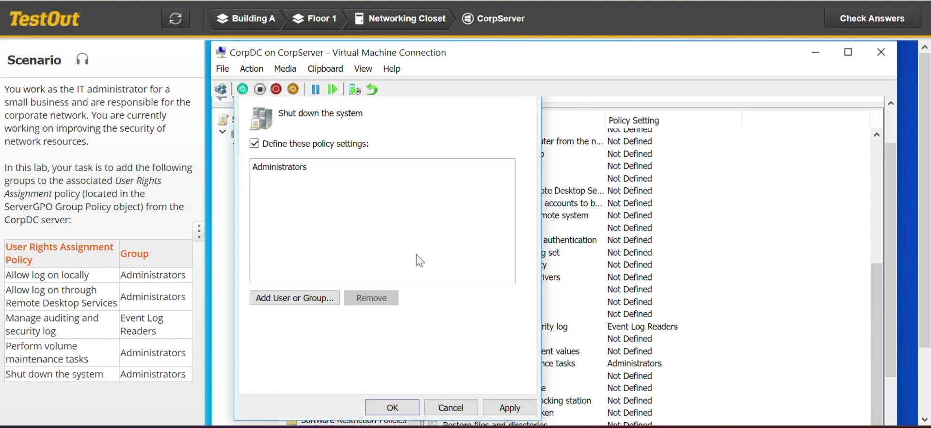
{"action": "left_click", "coordinate": [415, 410]}
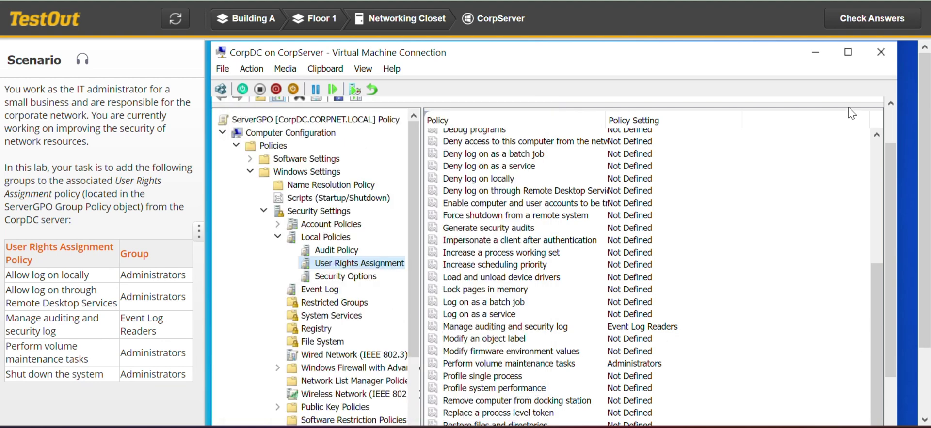
Step: Submit the lab for scoring and view the Lab Report showing 5/5 (100%)
{"action": "left_click", "coordinate": [880, 17]}
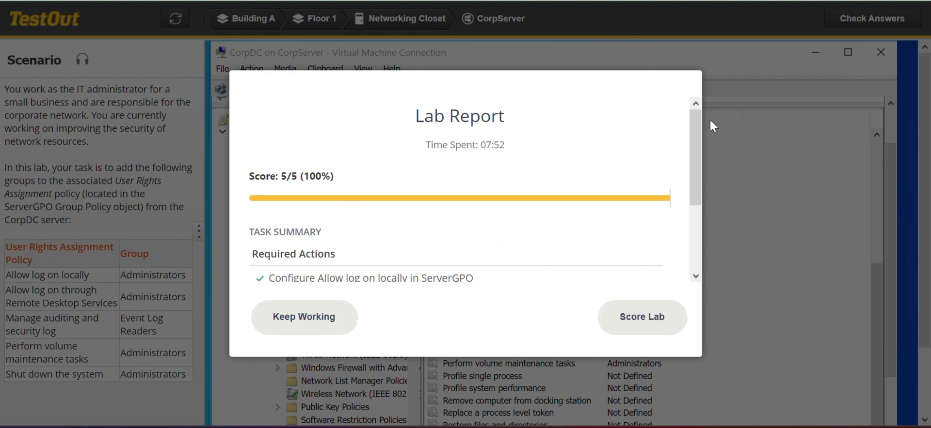